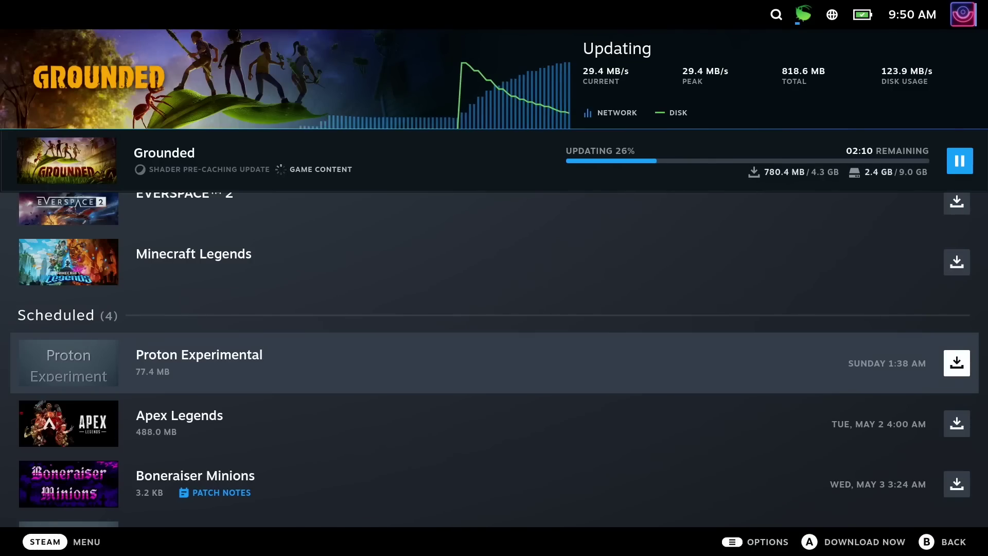
# Start the scheduled Proton Experimental update immediately
pyautogui.press('Return')
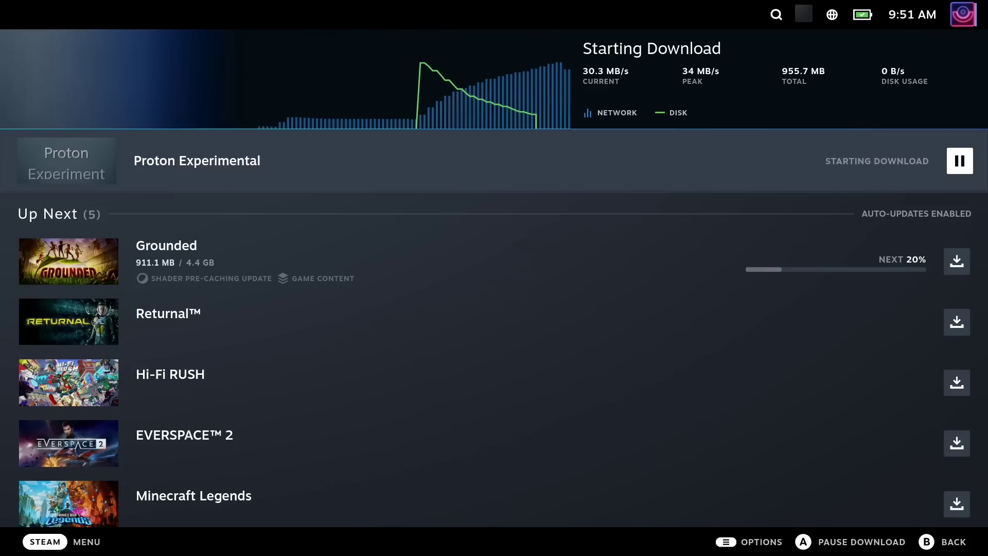
# Search across games and tools for "proton"
pyautogui.press('Up')
pyautogui.press('Left')
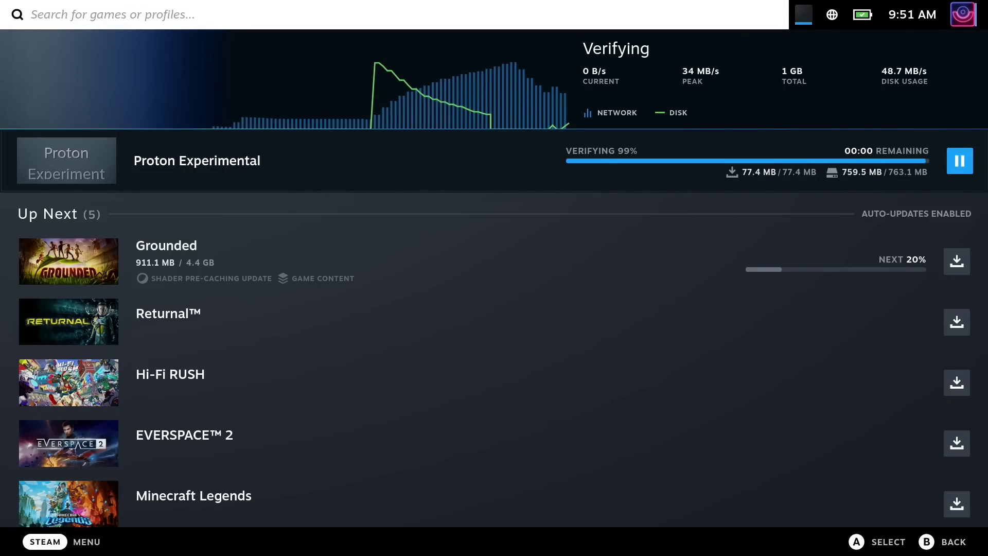
pyautogui.press('Return')
pyautogui.write('p')
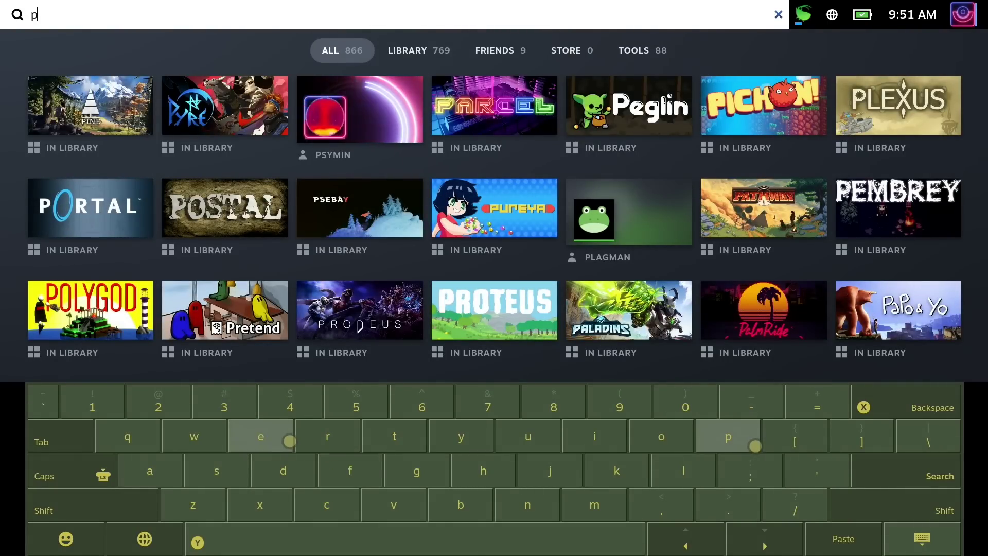
pyautogui.write('roton')
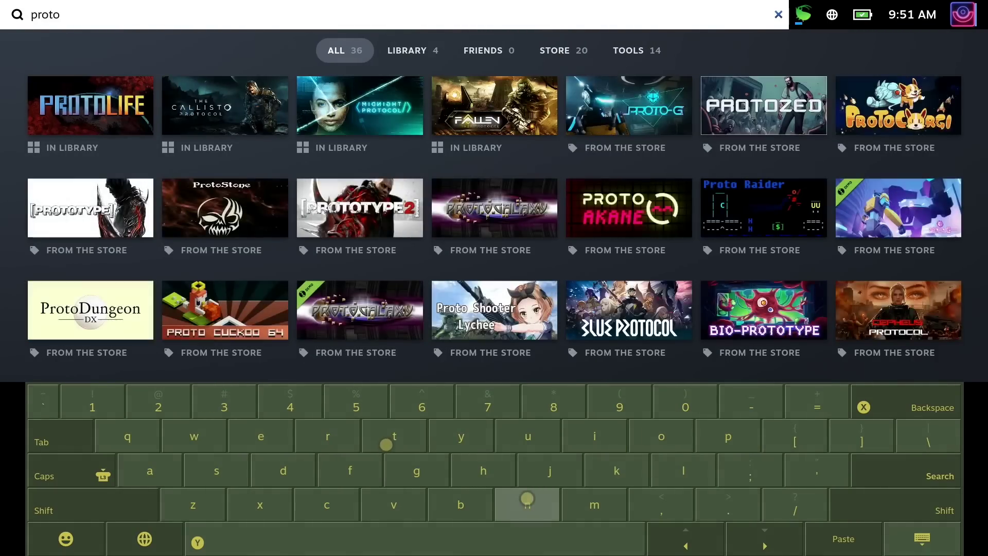
pyautogui.press('Return')
# Open the Proton Experimental entry from the search results
pyautogui.press('Down')
pyautogui.press('Down')
pyautogui.press('Down')
pyautogui.press('Down')
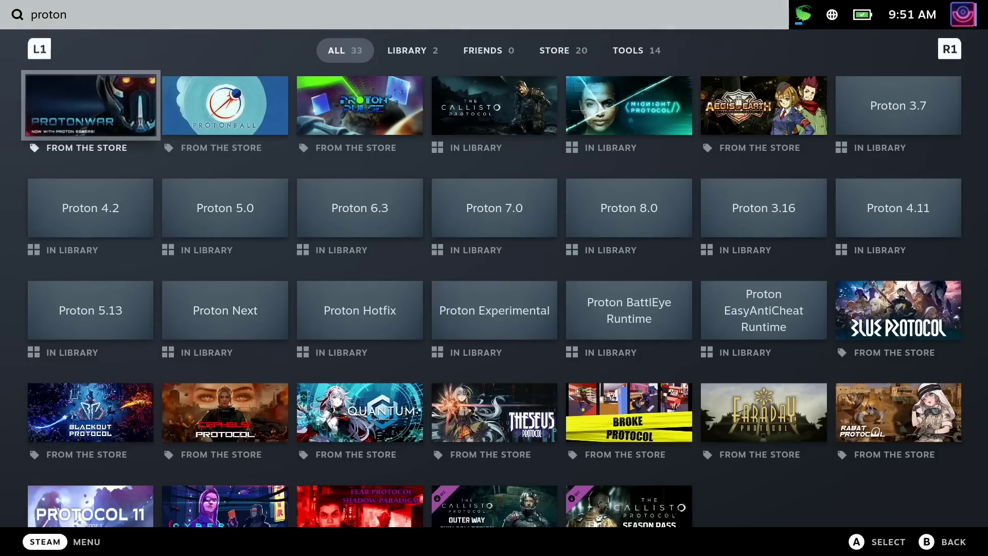
pyautogui.press('Right')
pyautogui.press('Right')
pyautogui.press('Right')
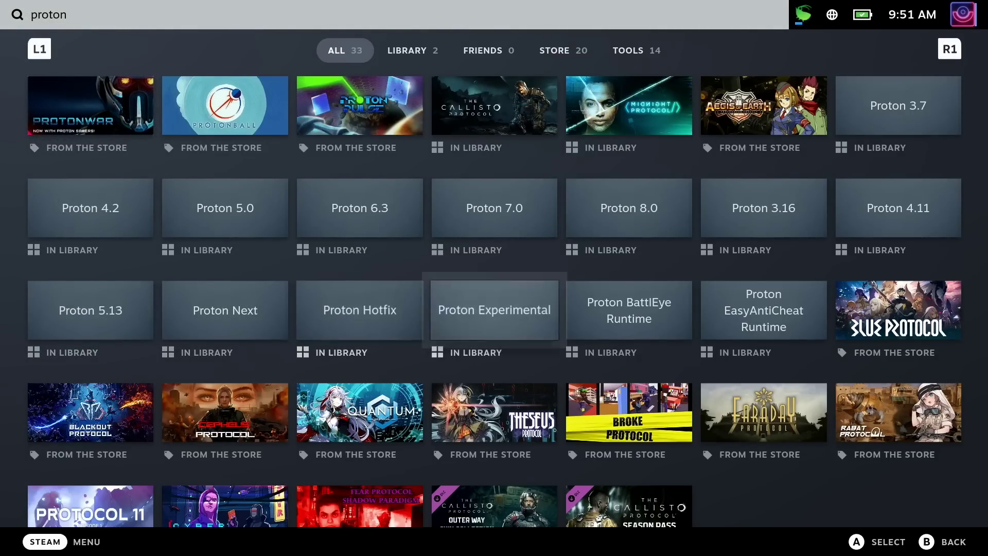
pyautogui.press('Return')
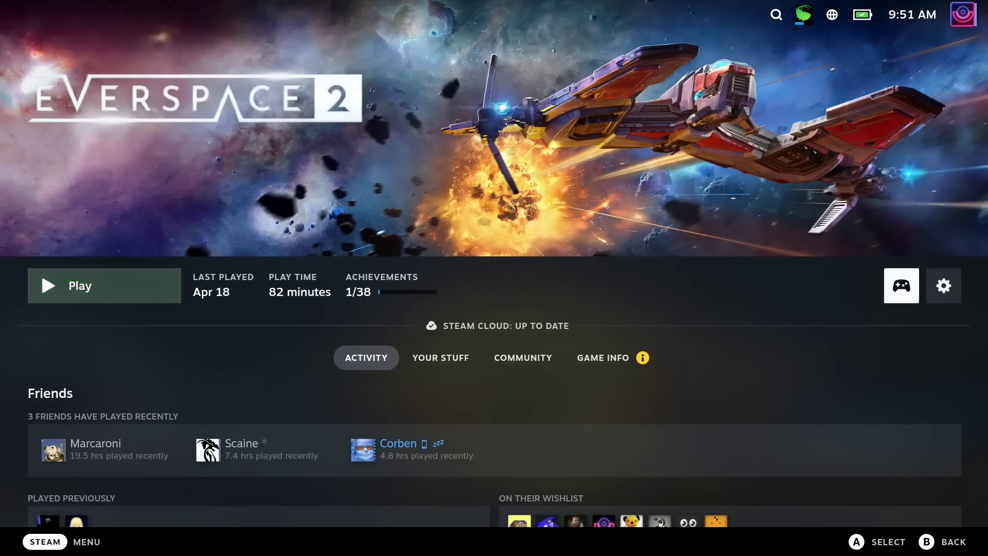
# Open the Compatibility settings in the properties of EVERSPACE 2
pyautogui.press('Menu')
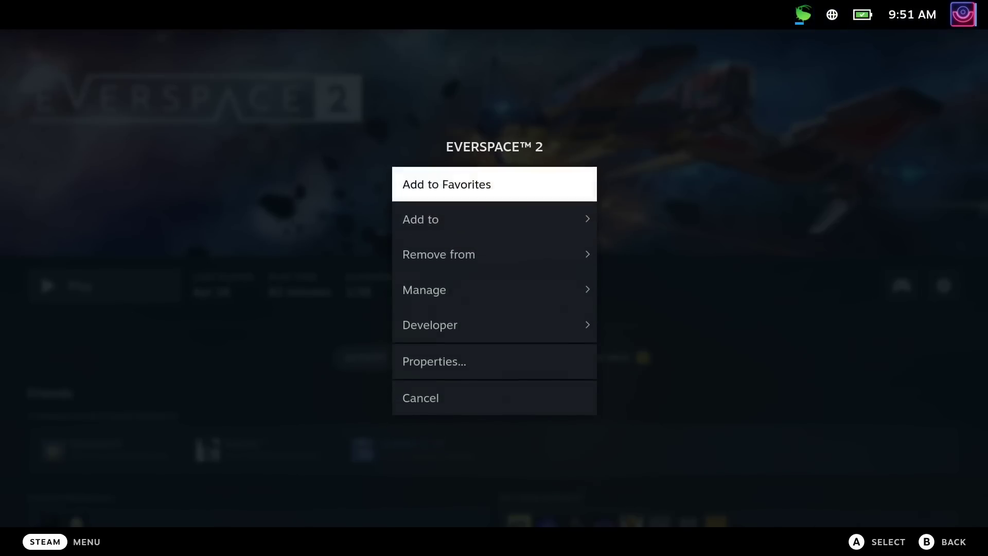
pyautogui.press('Down')
pyautogui.press('Down')
pyautogui.press('Down')
pyautogui.press('Down')
pyautogui.press('Down')
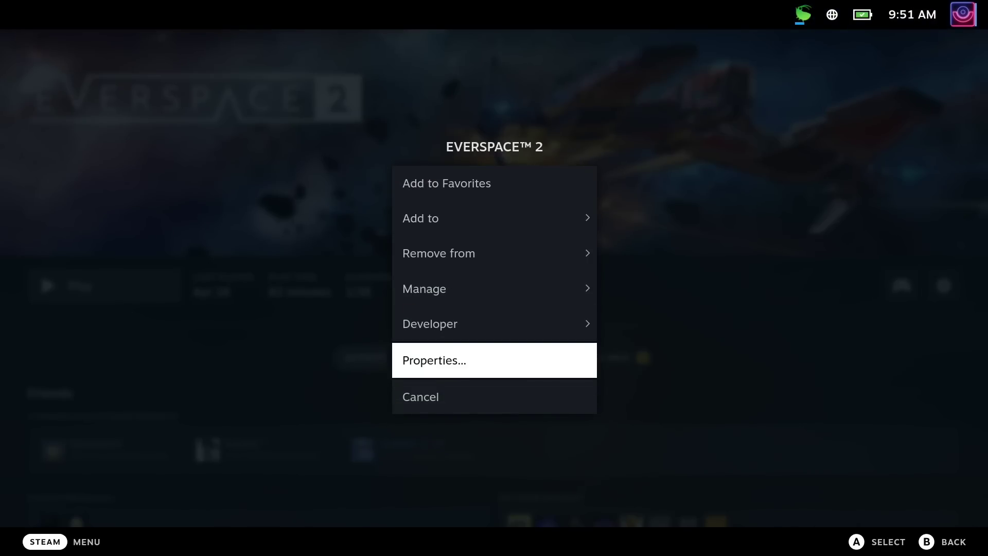
pyautogui.press('Return')
pyautogui.press('Down')
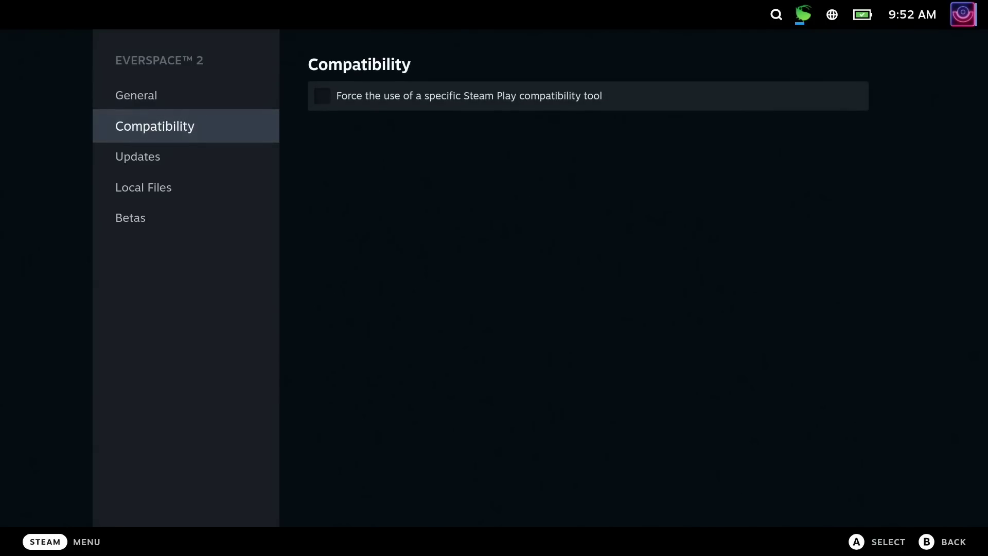
# Force a specific Steam Play compatibility tool for EVERSPACE 2 and choose Proton Experimental
pyautogui.press('Right')
pyautogui.press('Return')
pyautogui.press('Down')
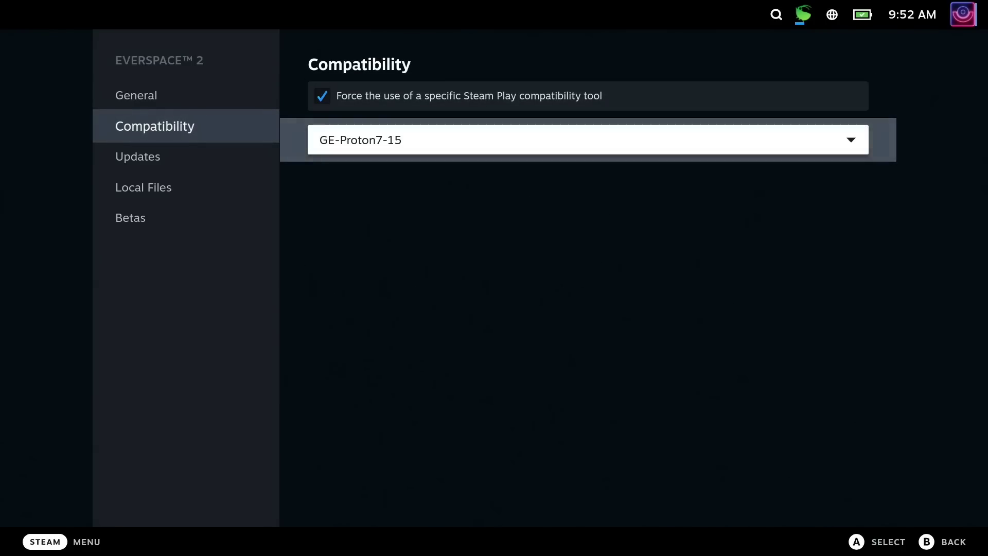
pyautogui.press('Return')
pyautogui.press('Down')
pyautogui.press('Down')
pyautogui.press('Down')
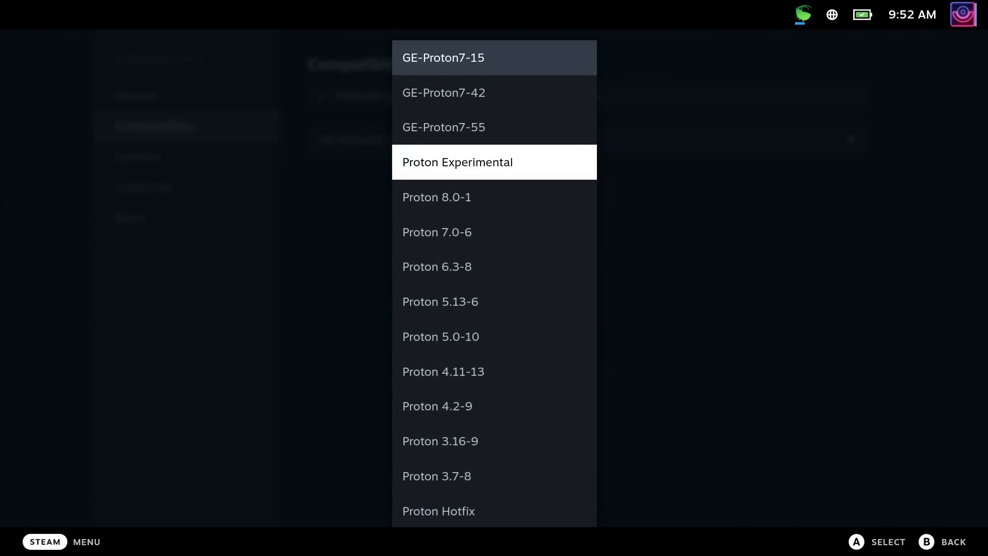
pyautogui.press('Return')
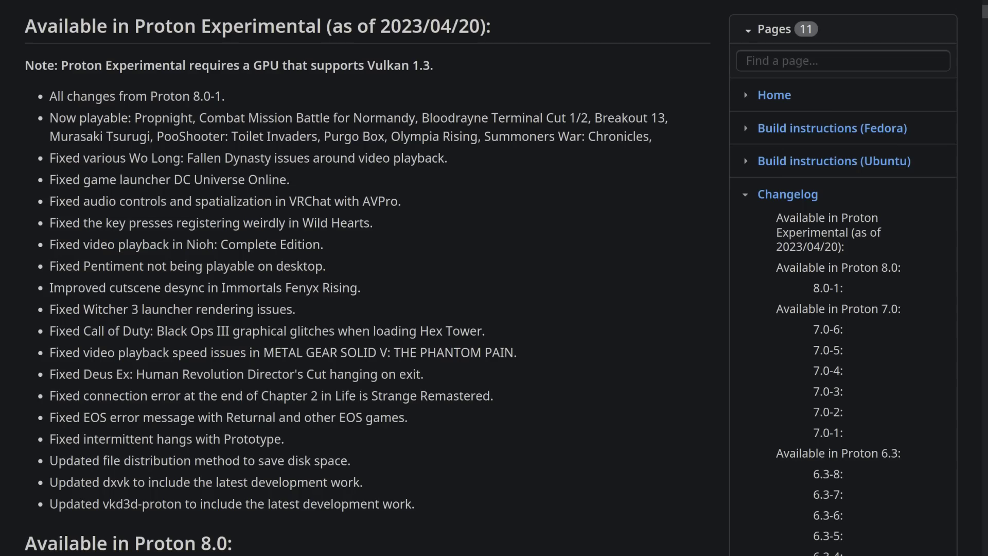